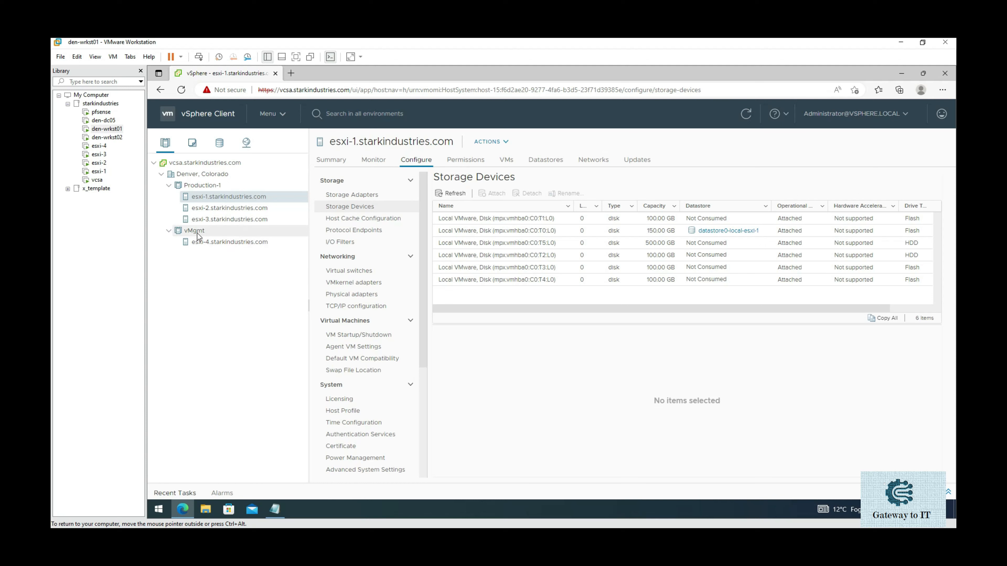
# Review the storage devices of esxi-4.starkindustries.com sorted by name, and examine the properties of the 500 GB disk.
pyautogui.click(205, 246)
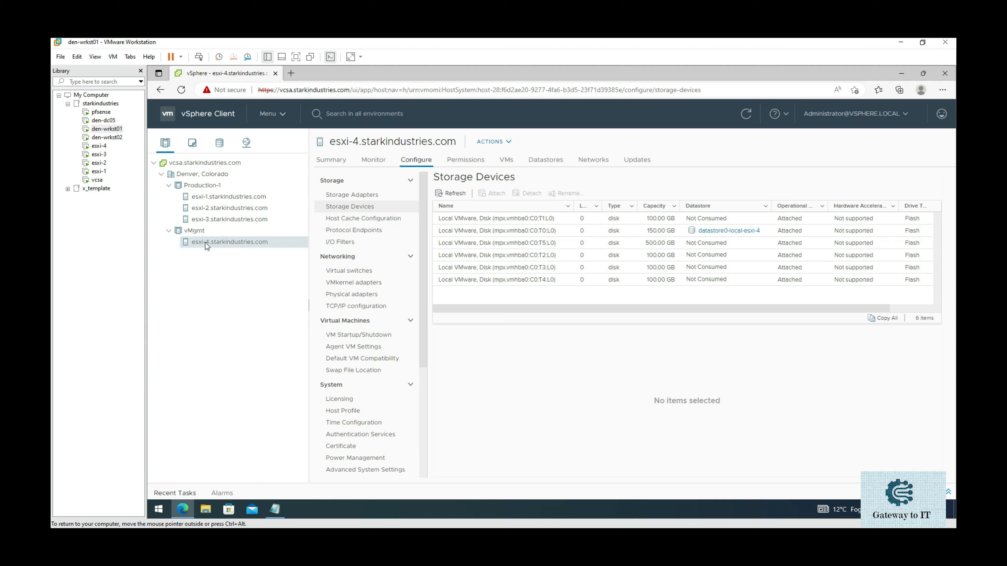
pyautogui.click(331, 160)
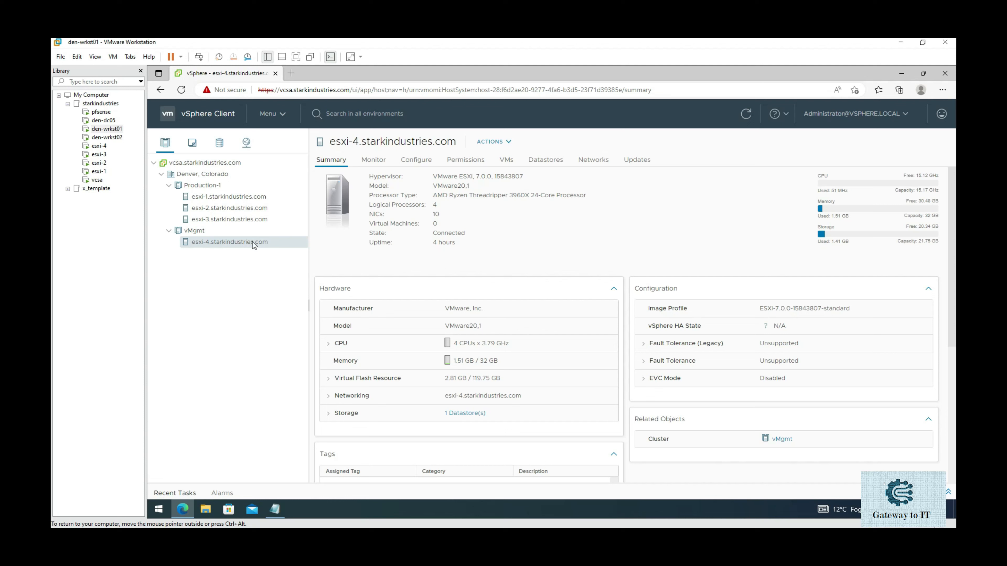
pyautogui.click(417, 161)
pyautogui.click(366, 208)
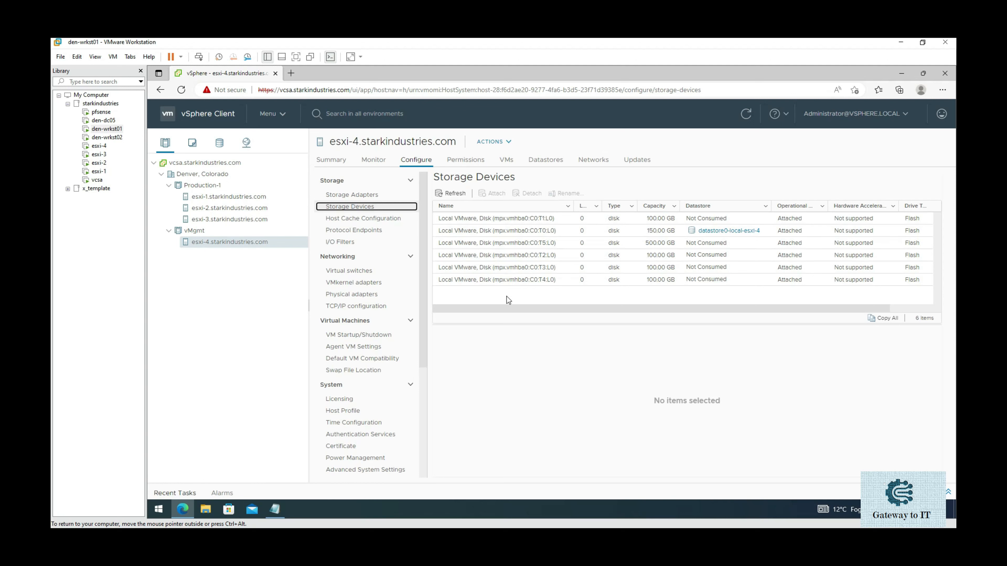
pyautogui.click(500, 209)
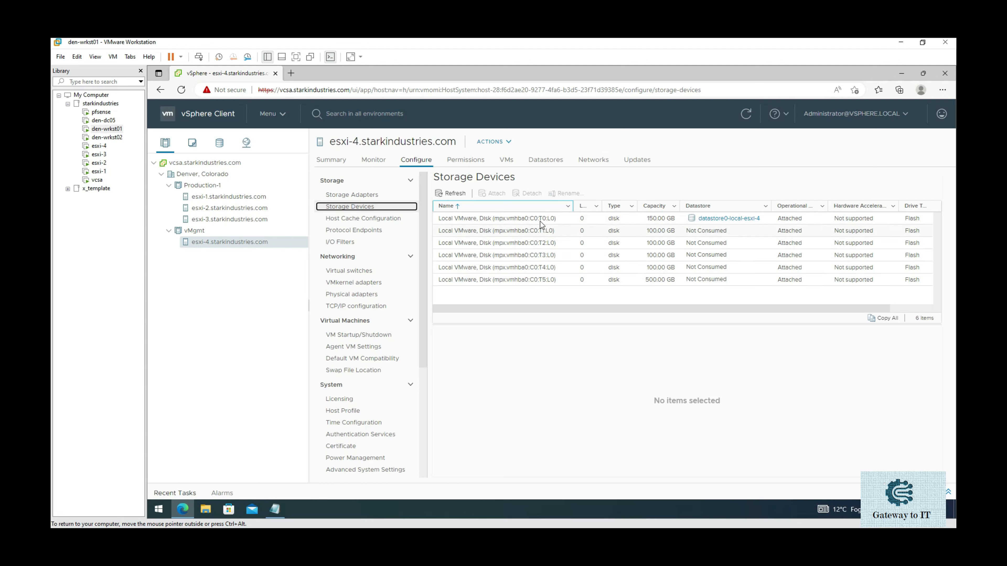
pyautogui.click(543, 282)
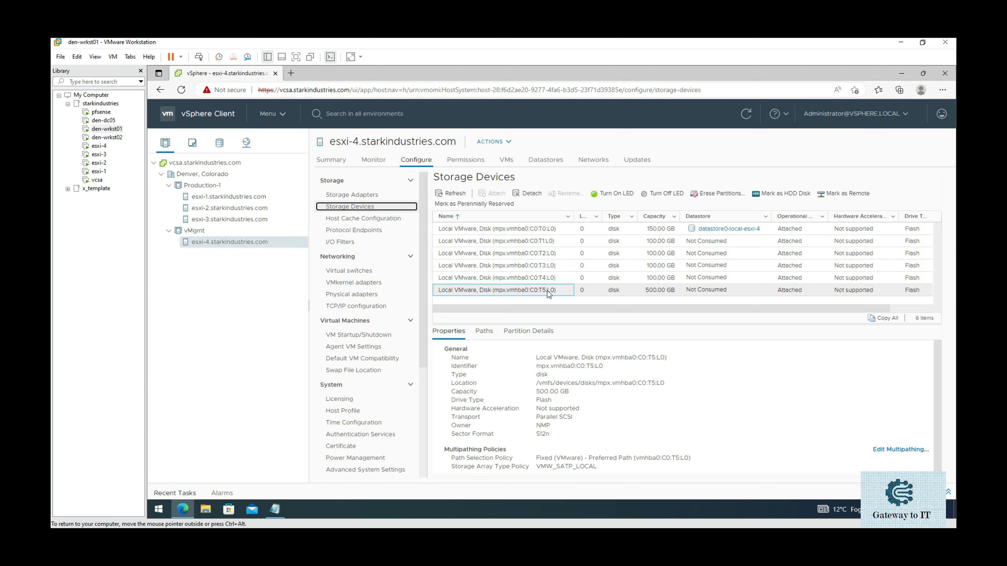
# Start a new VMFS datastore on esxi-4.starkindustries.com and name it datastore1-local-esxi-4.
pyautogui.rightClick(265, 245)
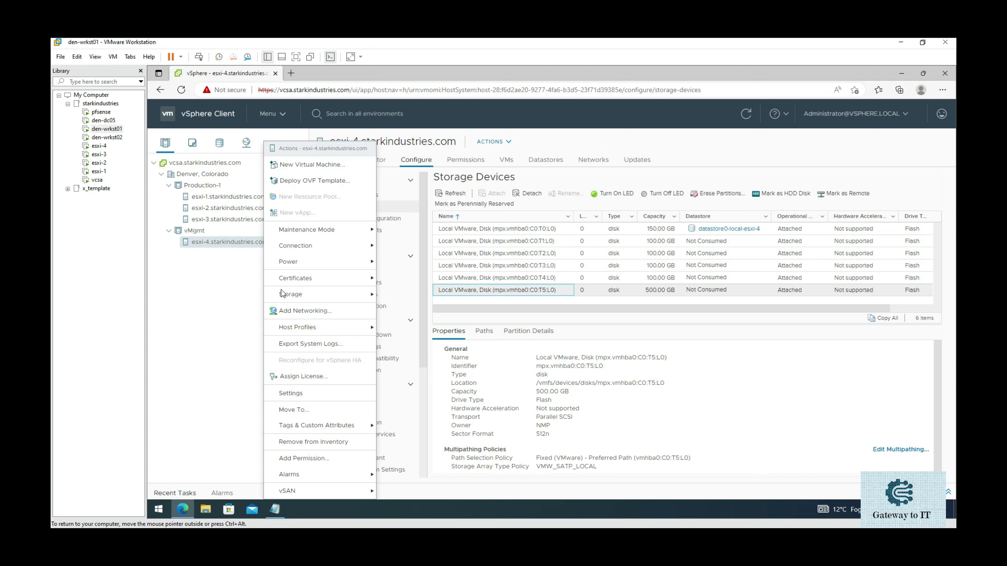
pyautogui.moveTo(285, 295)
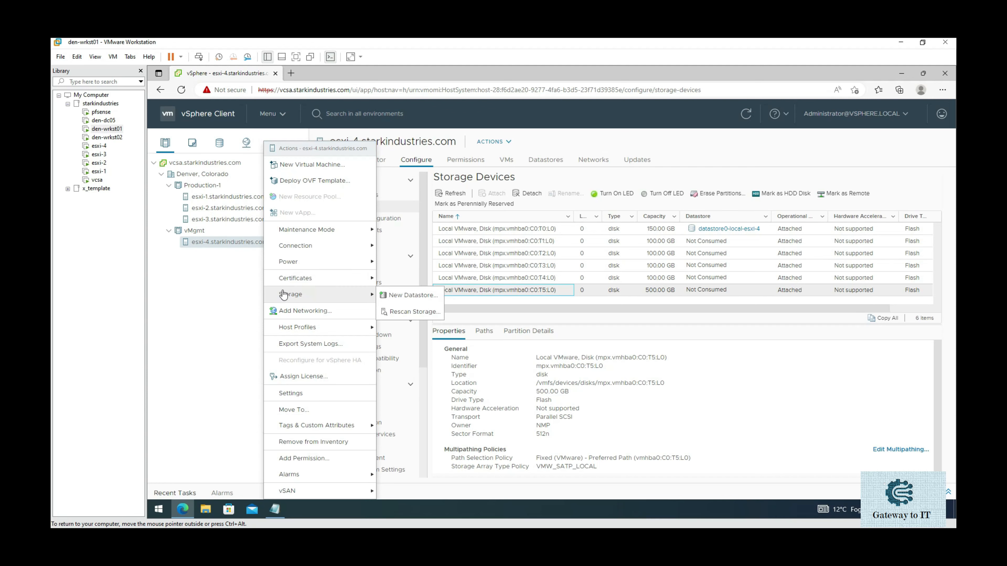
pyautogui.click(396, 298)
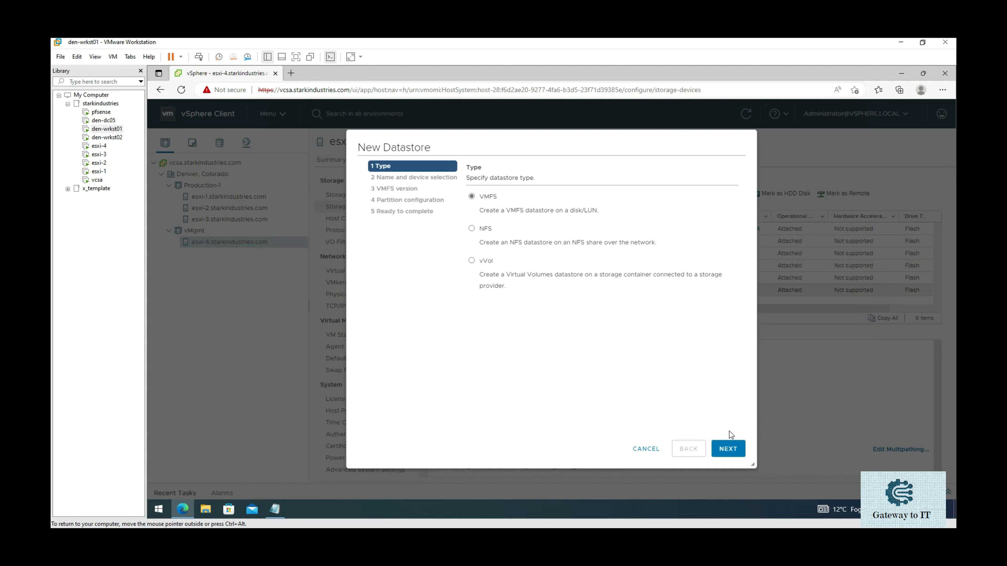
pyautogui.click(731, 449)
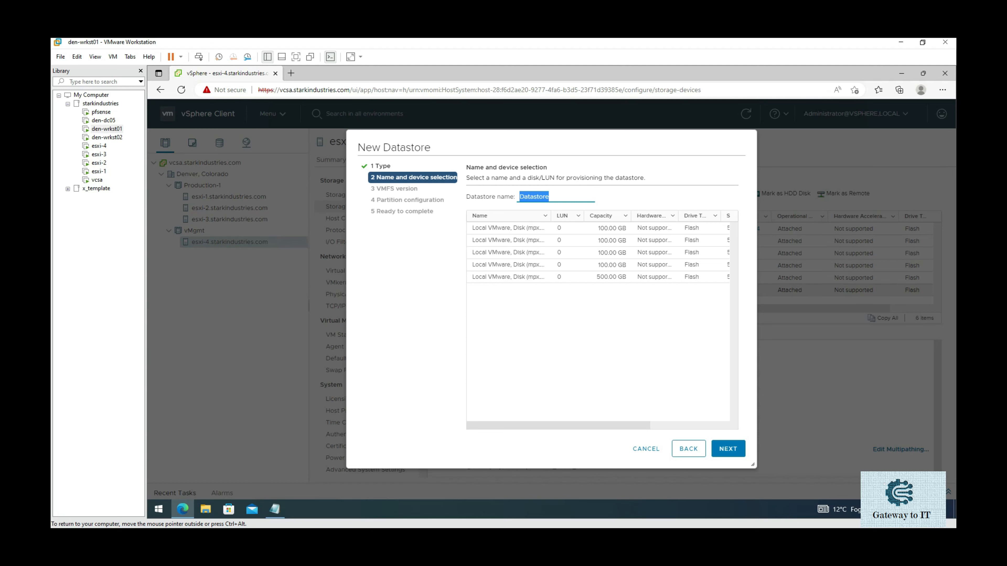
pyautogui.click(275, 509)
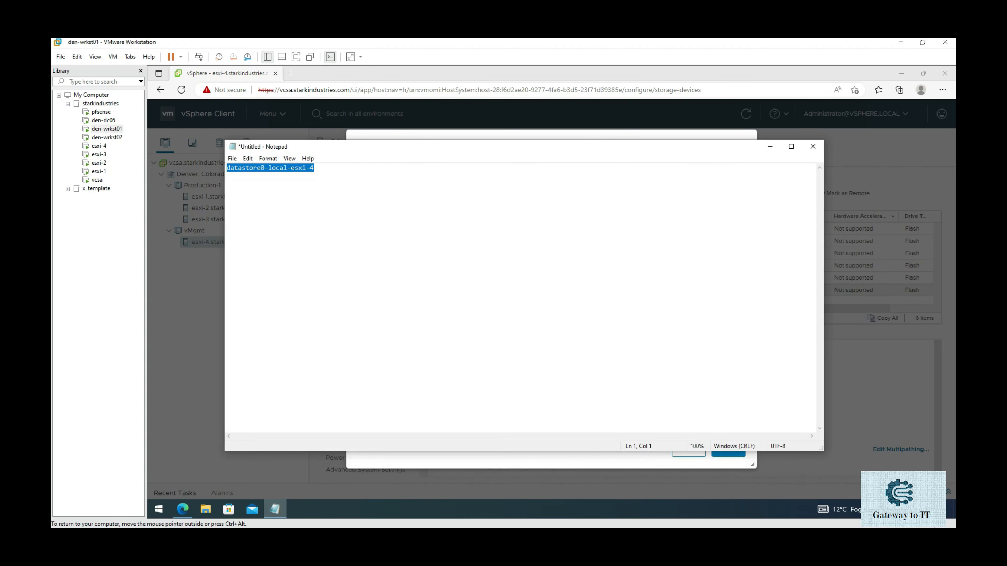
pyautogui.click(770, 147)
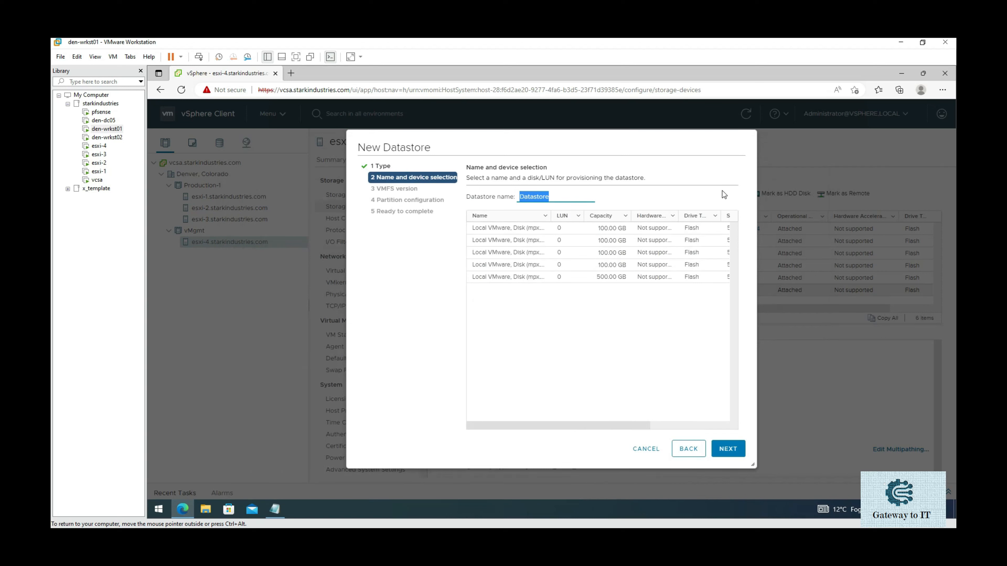
pyautogui.write('datastore0-local-esxi-4')
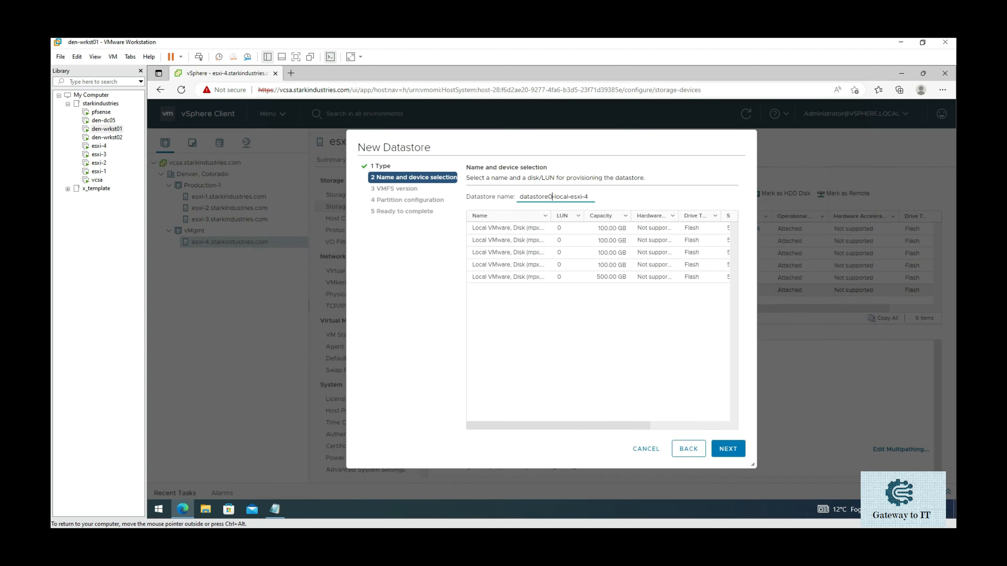
pyautogui.press('BackSpace')
pyautogui.write('1')
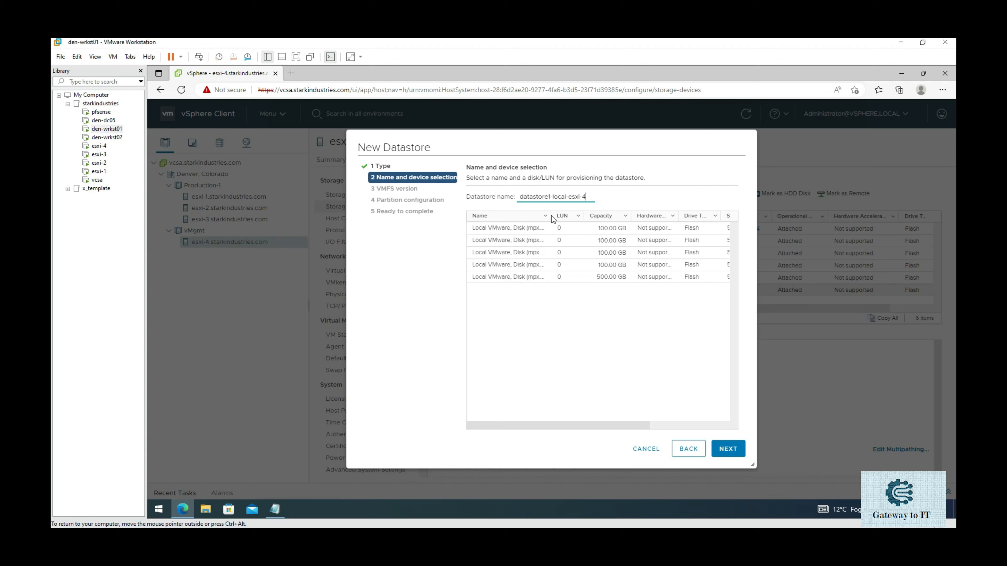
# Choose the 500 GB disk mpx.vmhba0:C0:T5:L0 for the datastore and accept VMFS 6 as its version.
pyautogui.moveTo(551, 217); pyautogui.dragTo(607, 224)
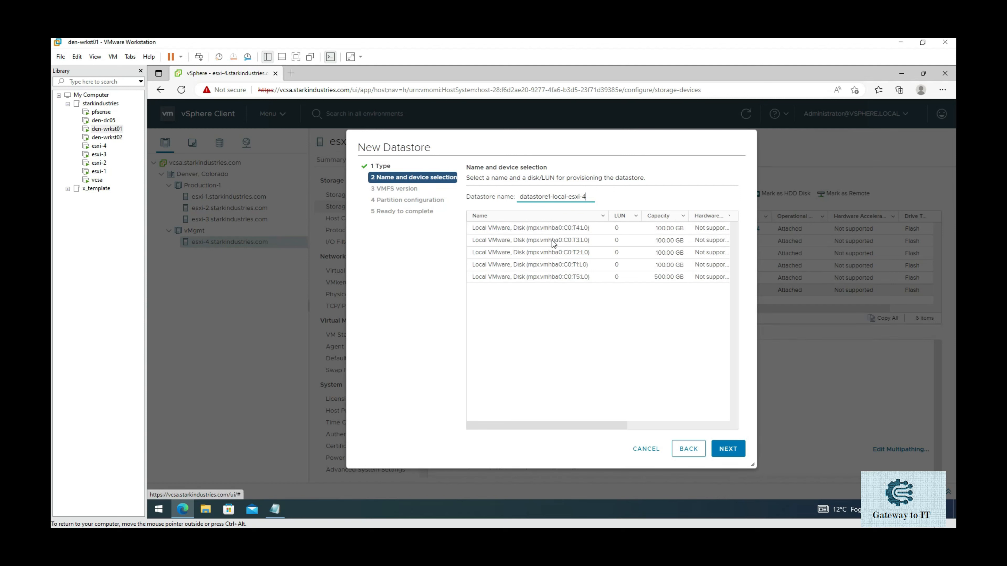
pyautogui.click(544, 221)
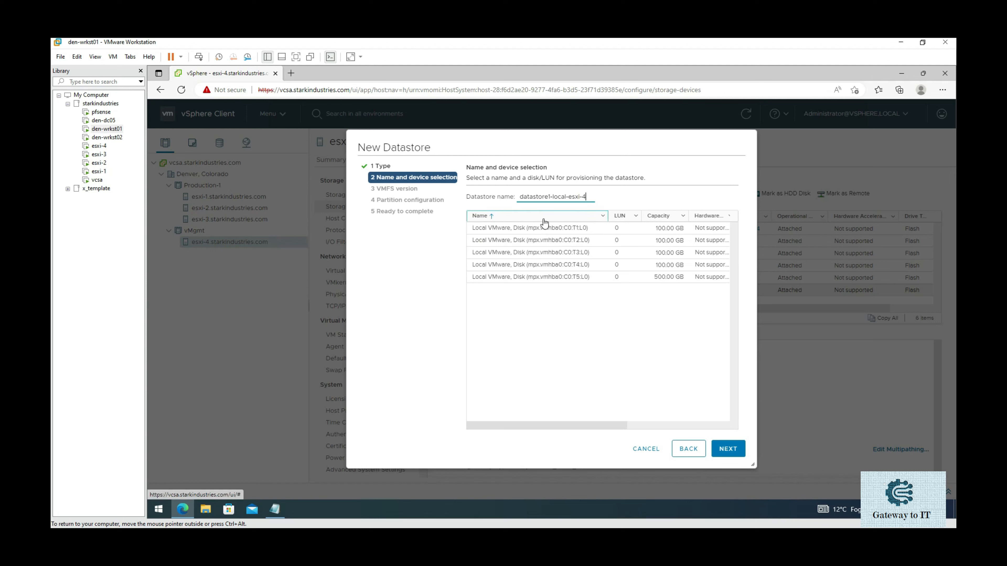
pyautogui.click(540, 277)
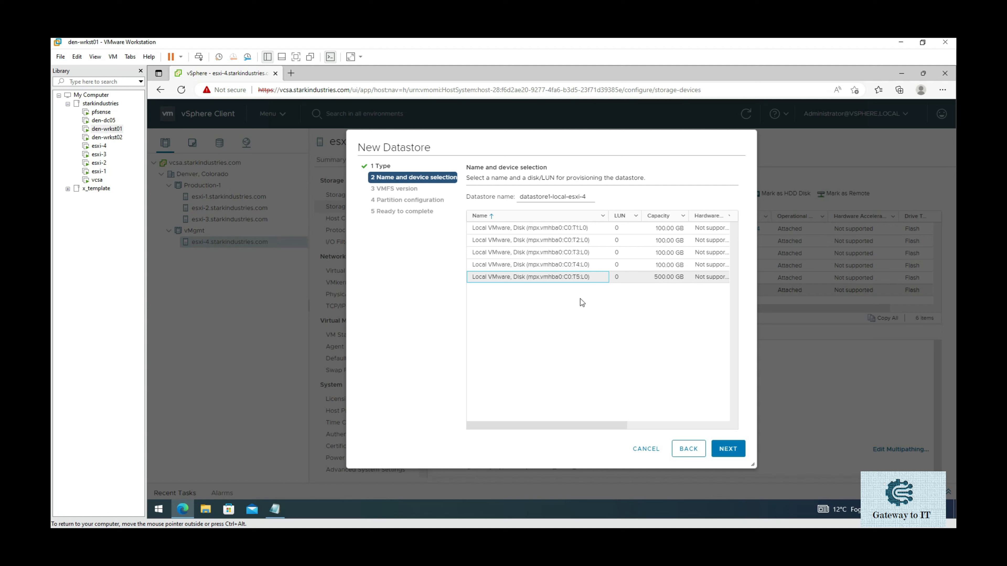
pyautogui.click(728, 449)
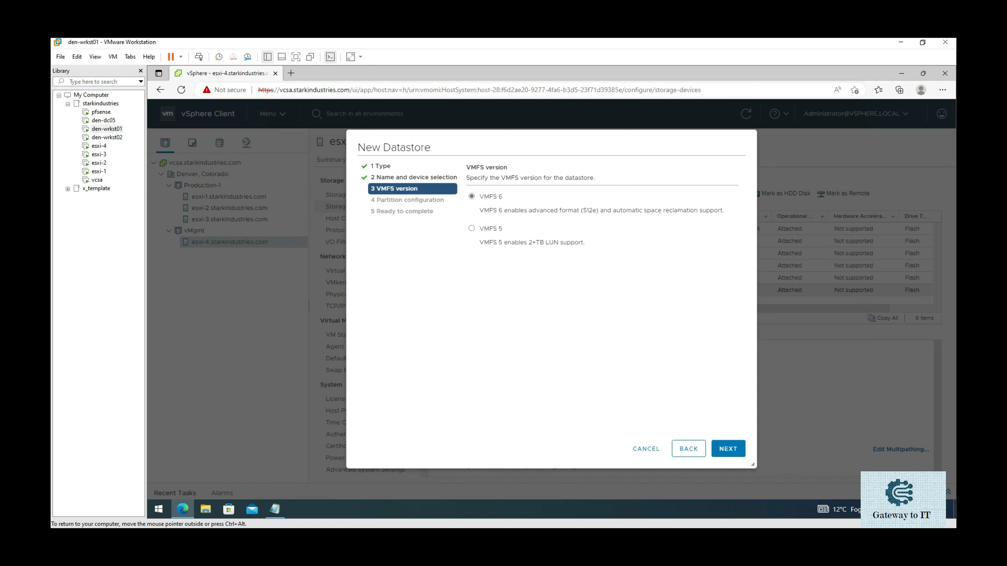
pyautogui.click(728, 448)
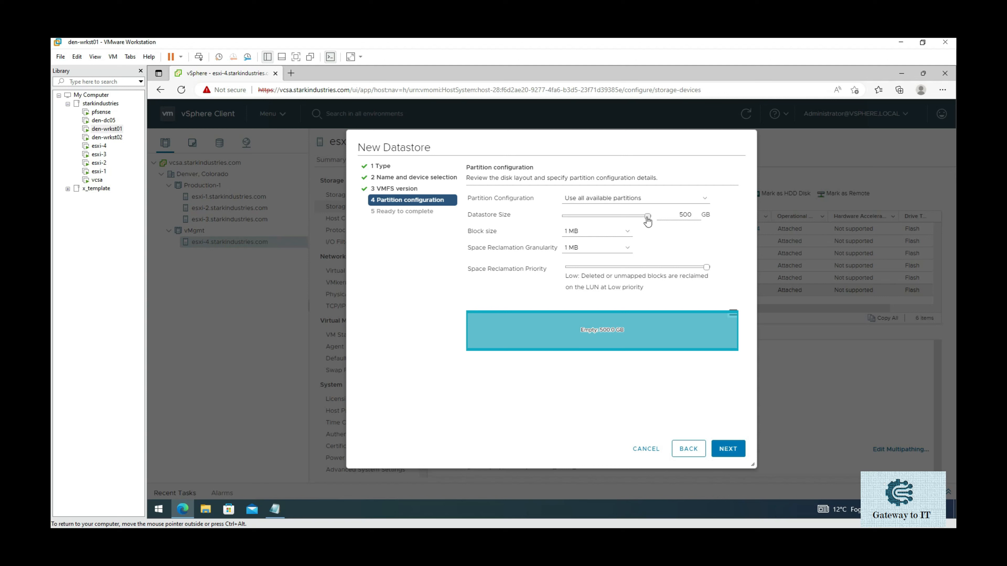
# Try reducing the datastore size to about 266 GB, and return it to the full 500 GB.
pyautogui.moveTo(648, 221); pyautogui.dragTo(611, 221)
pyautogui.moveTo(612, 220); pyautogui.dragTo(610, 220)
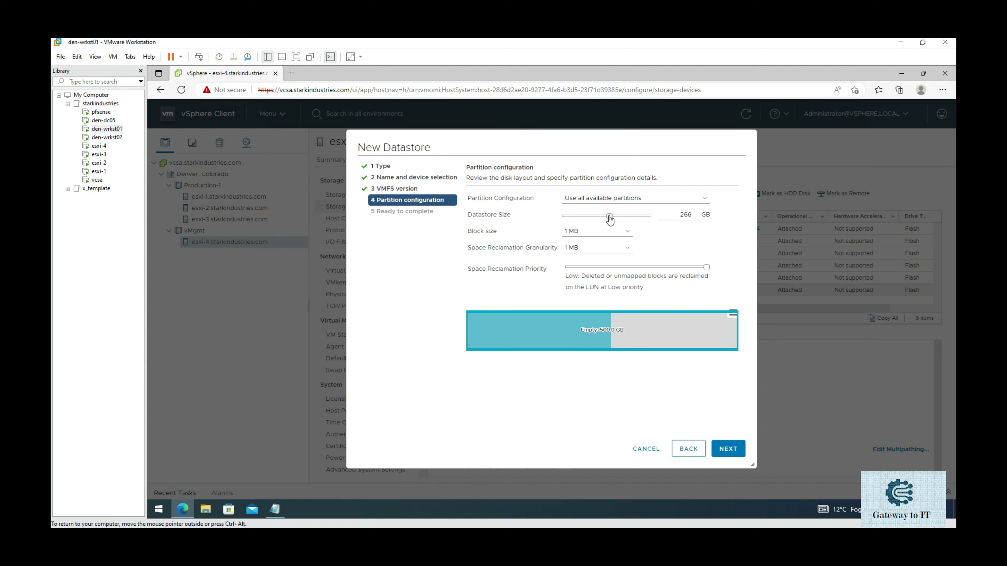
pyautogui.moveTo(609, 216); pyautogui.dragTo(660, 219)
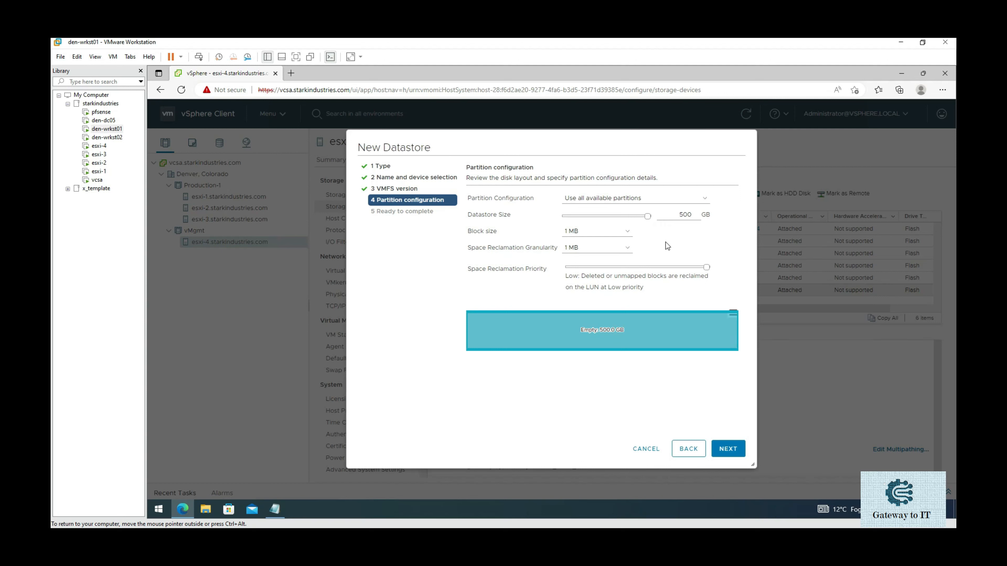
# Accept the partition configuration using all available partitions and finish creating the datastore.
pyautogui.click(738, 453)
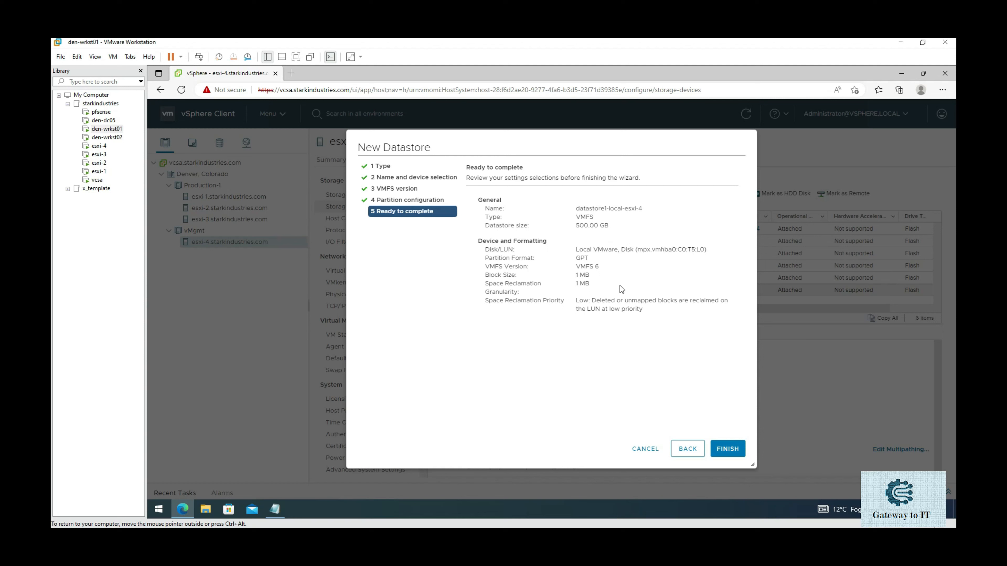
pyautogui.click(731, 450)
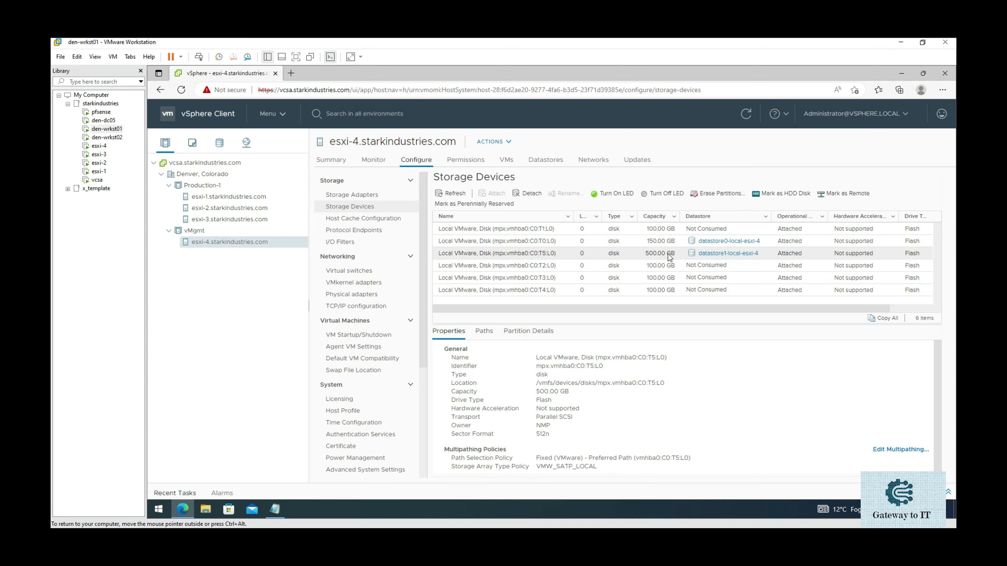
# Browse the files of datastore1-local-esxi-4 in the storage inventory.
pyautogui.click(220, 142)
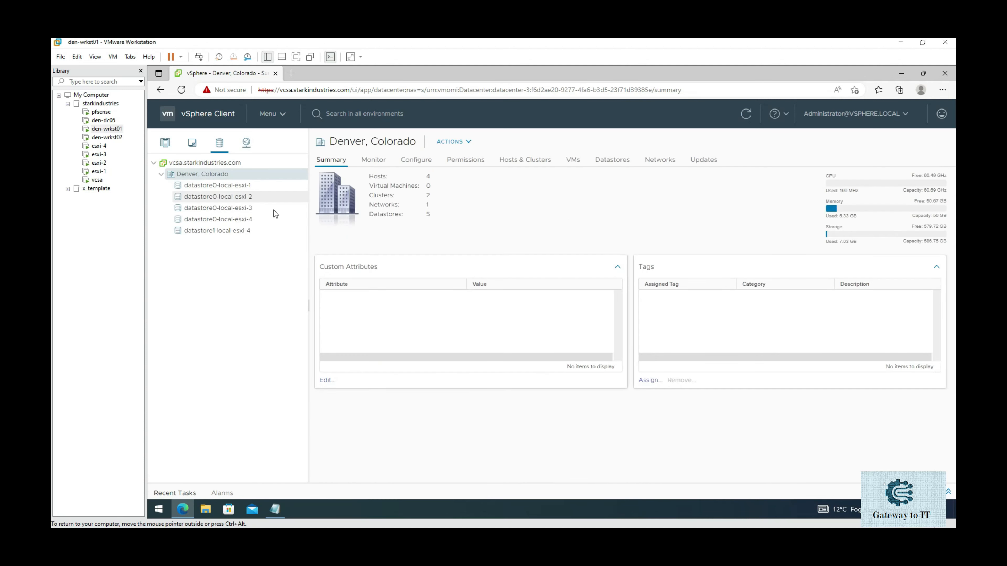
pyautogui.click(255, 230)
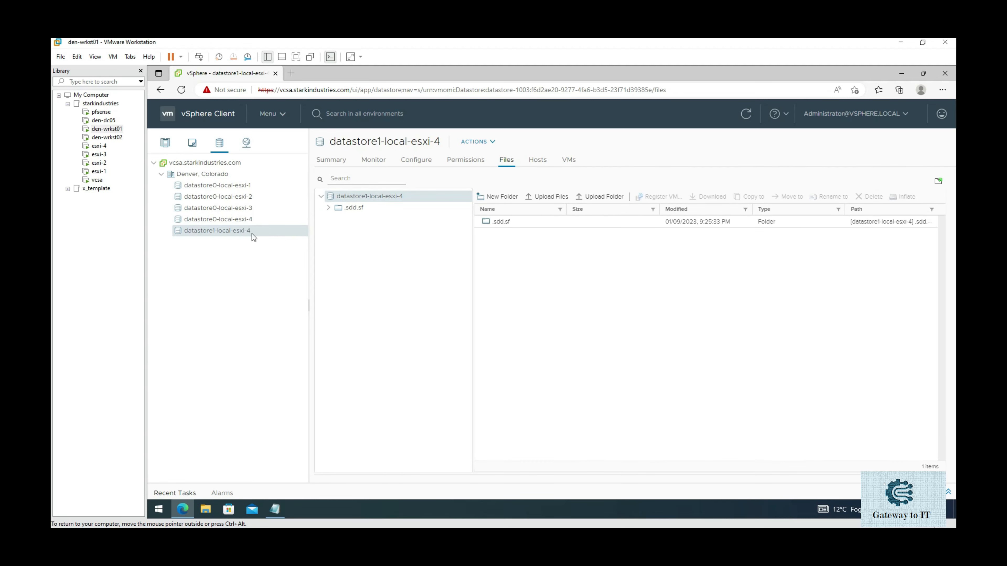
pyautogui.rightClick(243, 232)
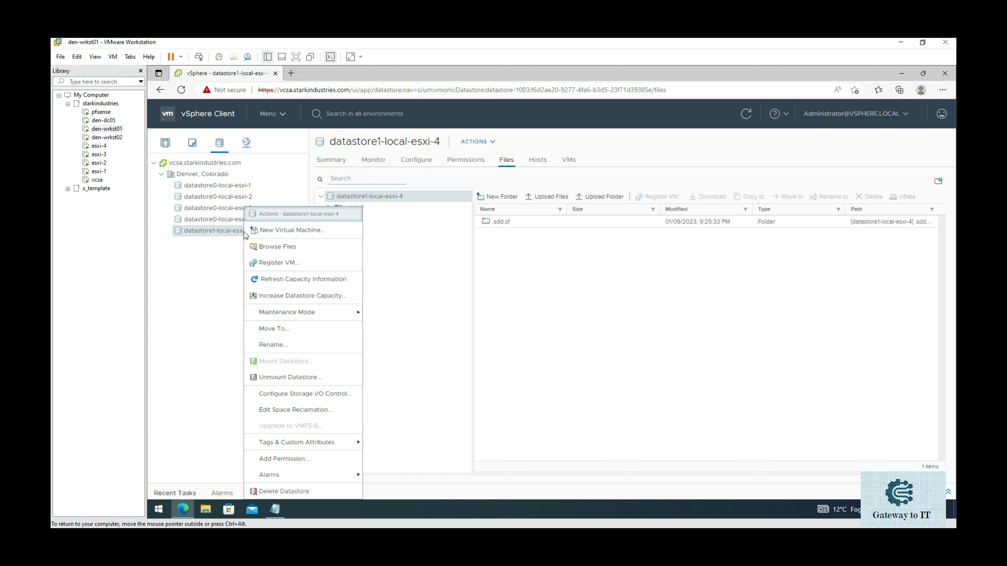
pyautogui.click(265, 248)
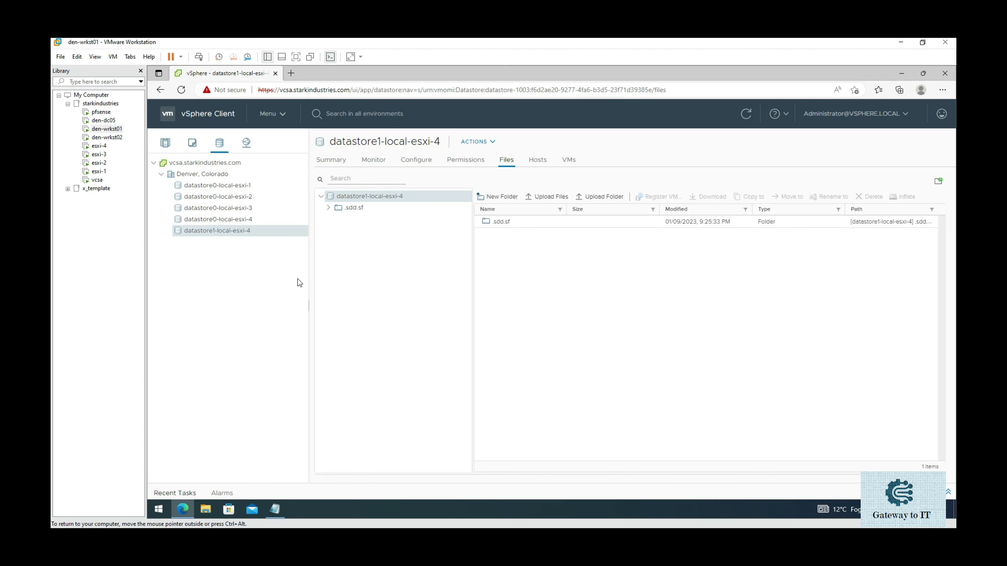
# Start creating a new virtual machine named Test in Denver, Colorado, with esxi-4.starkindustries.com as its compute resource.
pyautogui.click(165, 144)
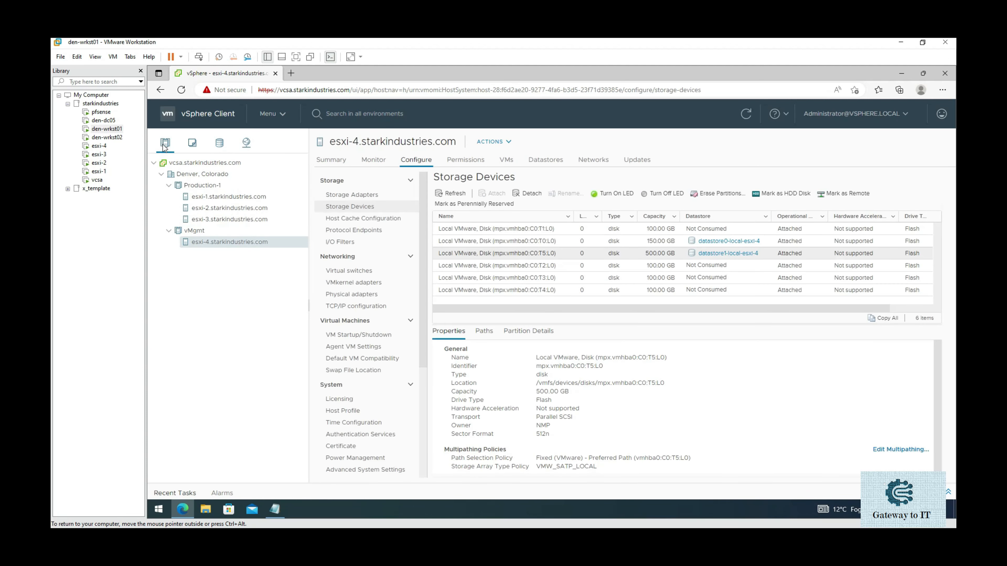
pyautogui.rightClick(229, 247)
pyautogui.click(285, 168)
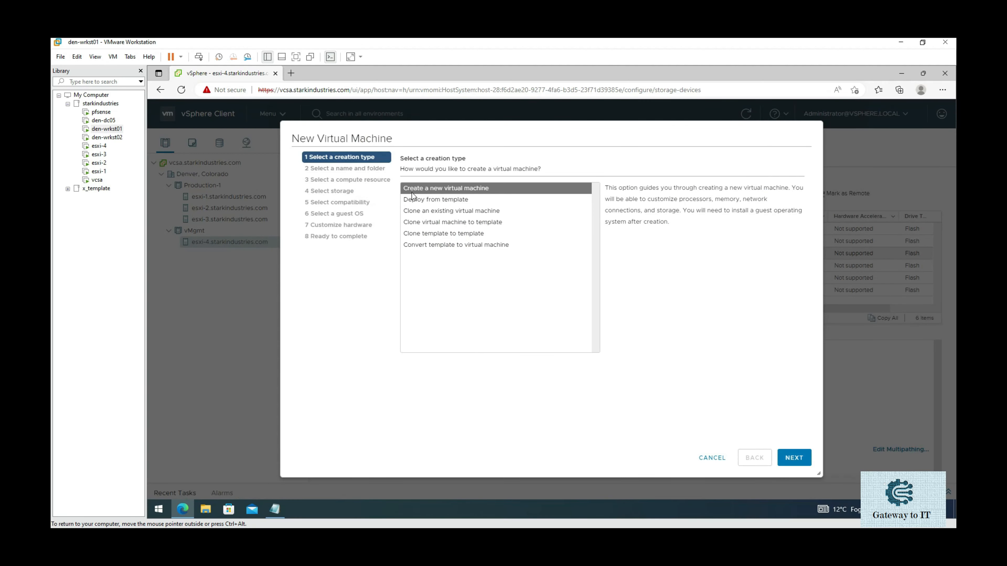
pyautogui.click(795, 458)
pyautogui.moveTo(531, 188); pyautogui.dragTo(459, 191)
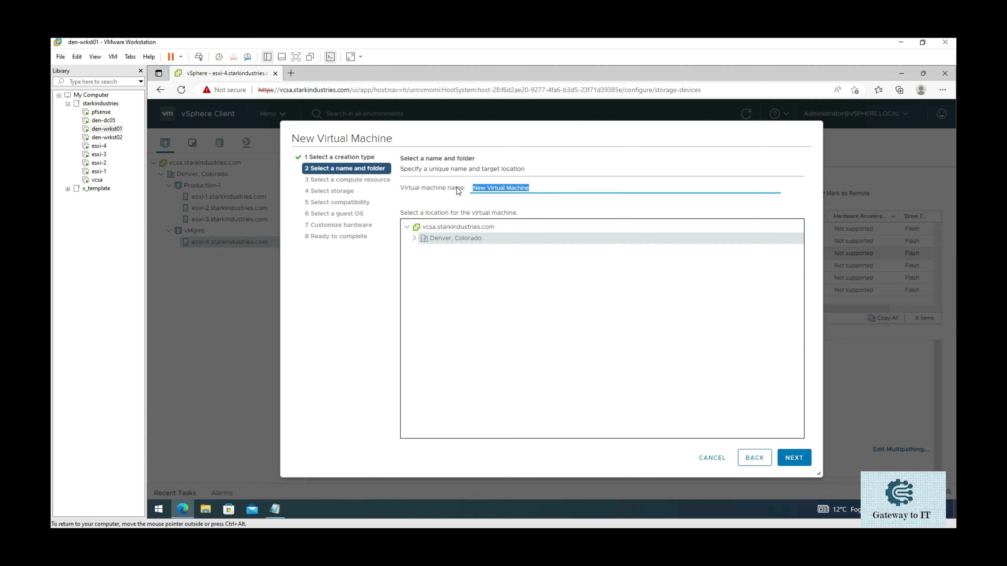
pyautogui.write('Test')
pyautogui.click(795, 458)
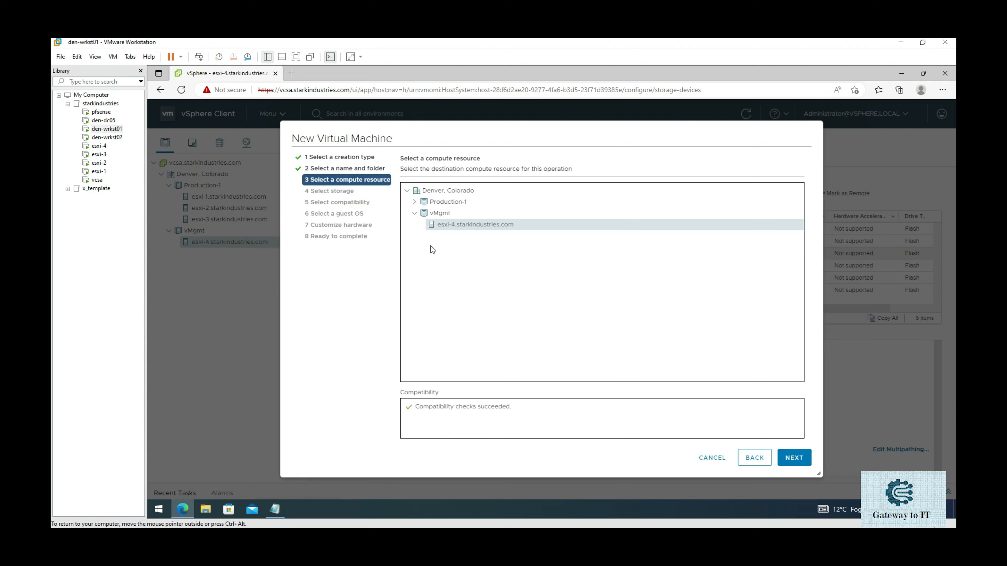
pyautogui.click(795, 458)
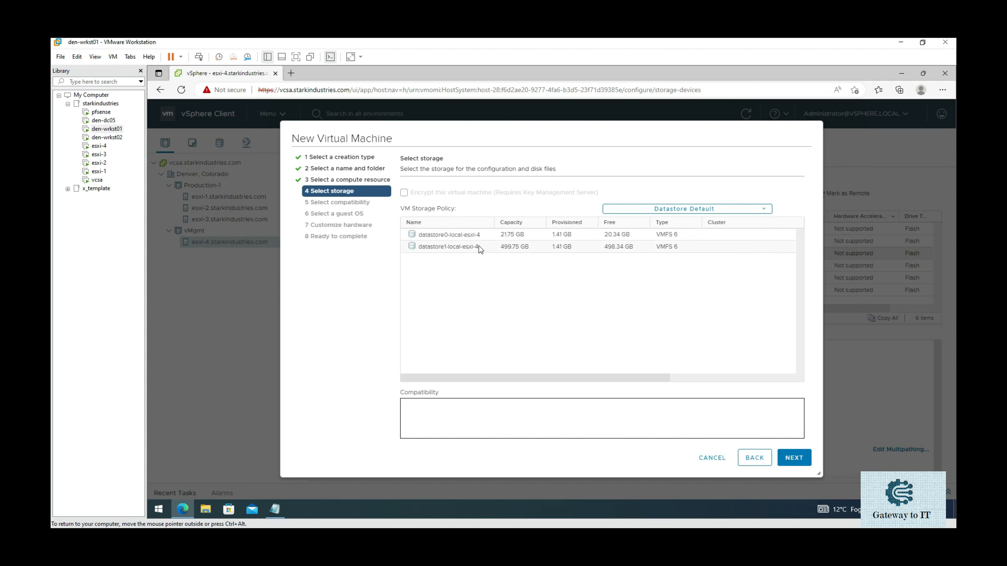
# Store the virtual machine on datastore1-local-esxi-4, accepting ESXi 7.0 and later compatibility and Microsoft Windows Server 2012 (64-bit) as guest OS.
pyautogui.click(468, 247)
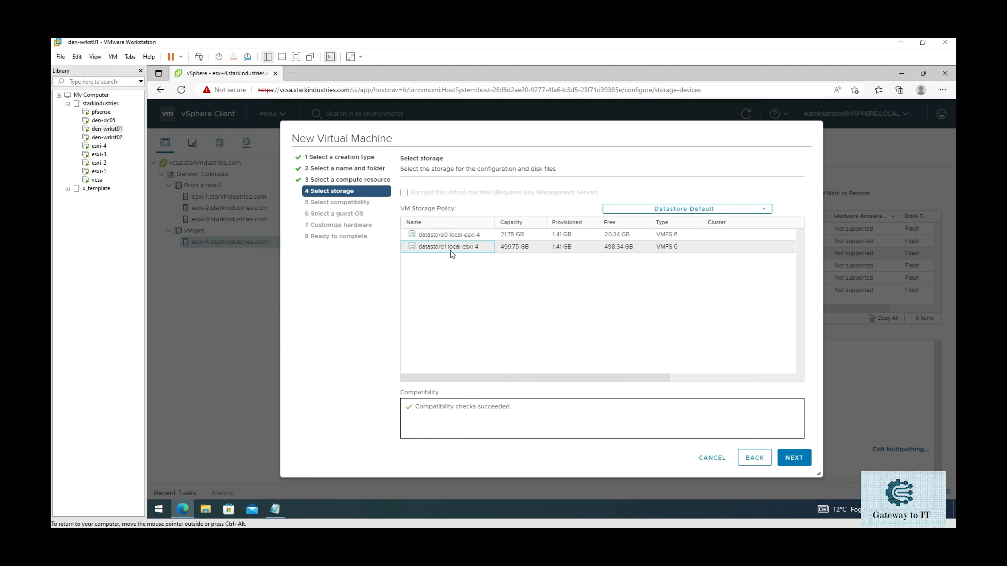
pyautogui.click(799, 462)
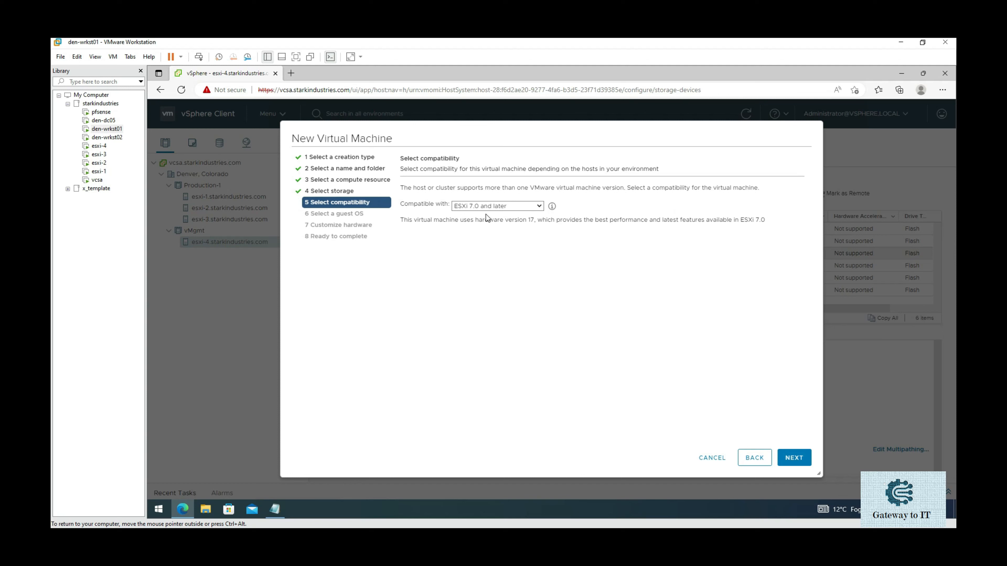
pyautogui.click(795, 457)
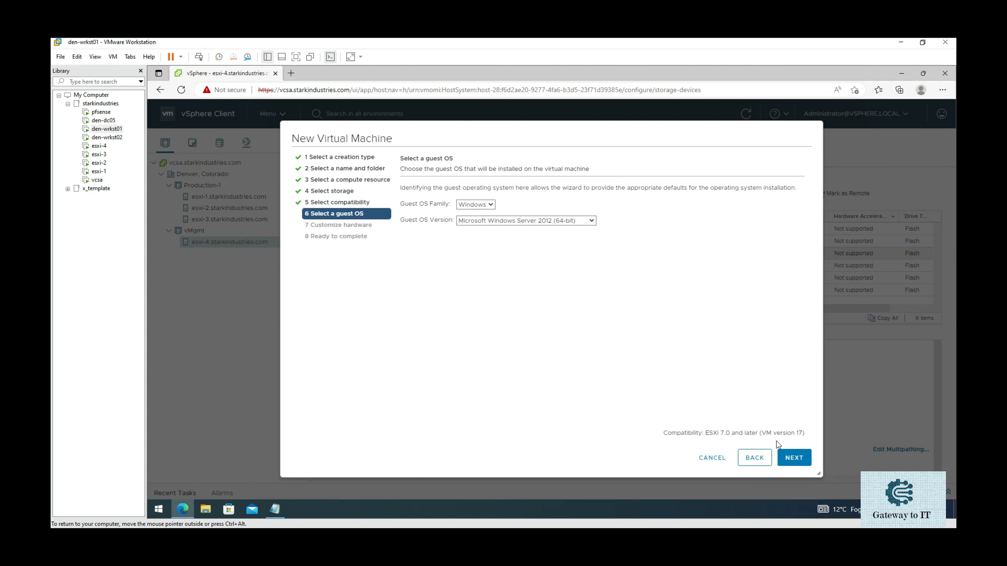
pyautogui.click(801, 461)
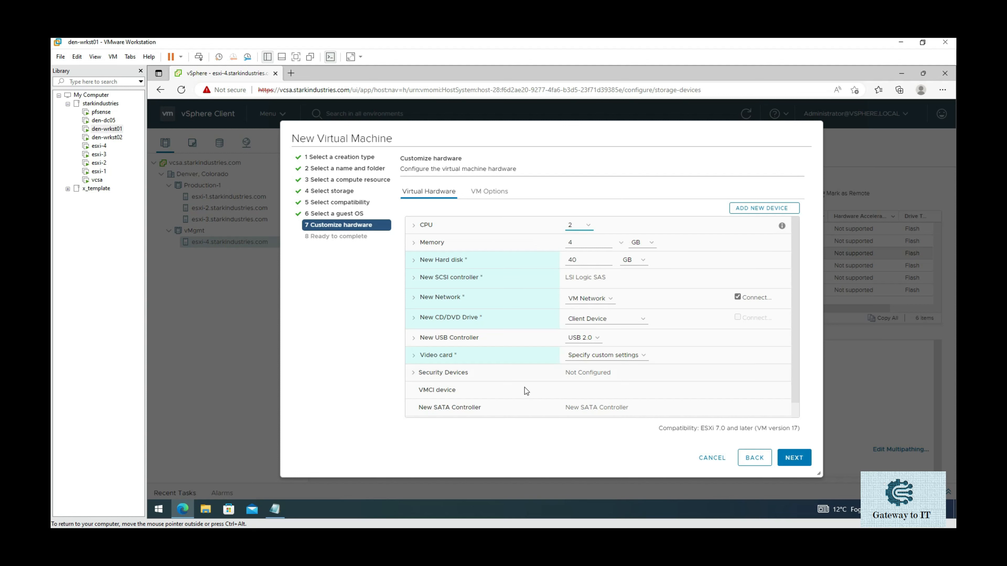
# Accept the default hardware of 2 CPUs, 4 GB memory and a 40 GB disk, and finish creating the Test virtual machine.
pyautogui.scroll(-1, 526, 392)
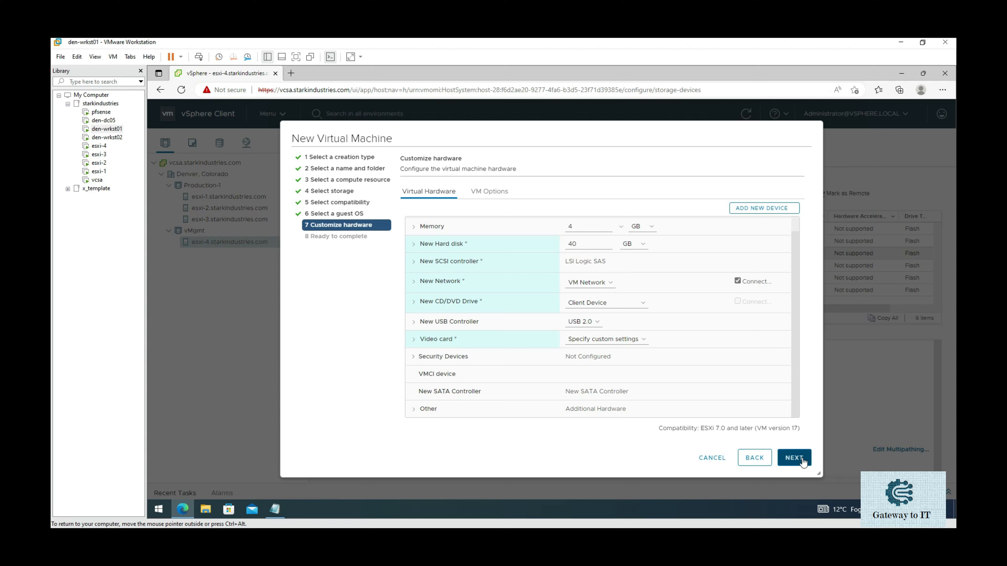
pyautogui.click(771, 211)
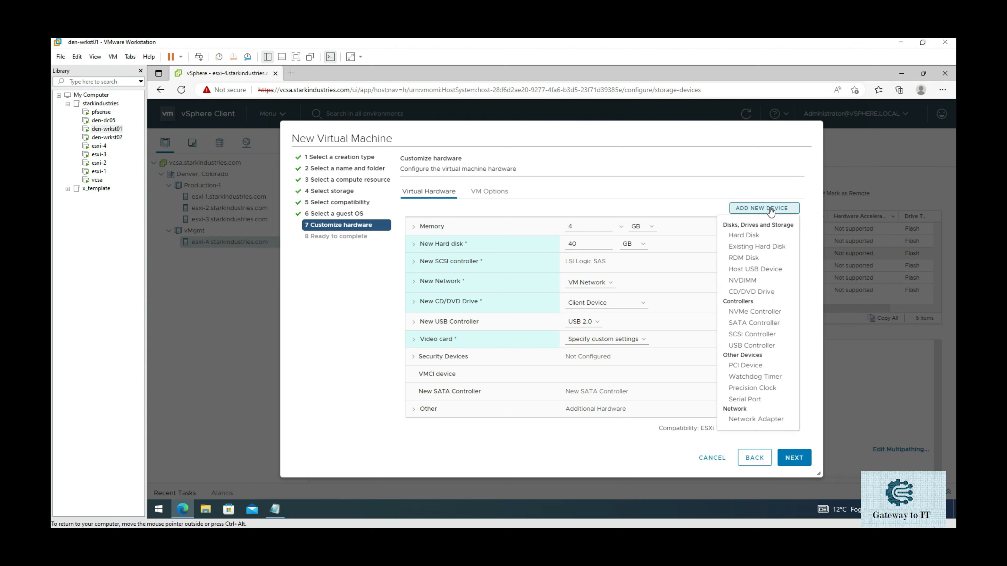
pyautogui.click(768, 154)
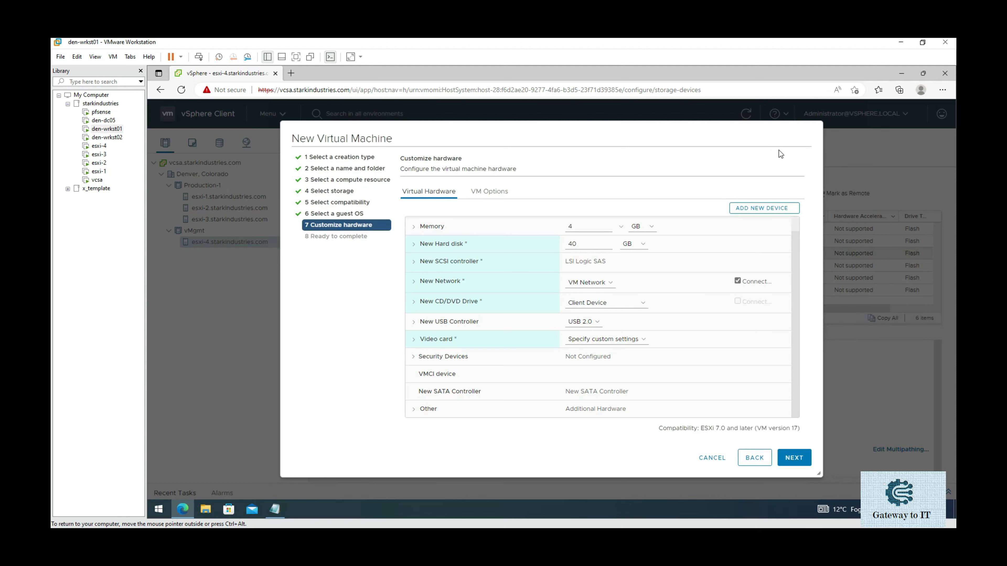
pyautogui.click(797, 461)
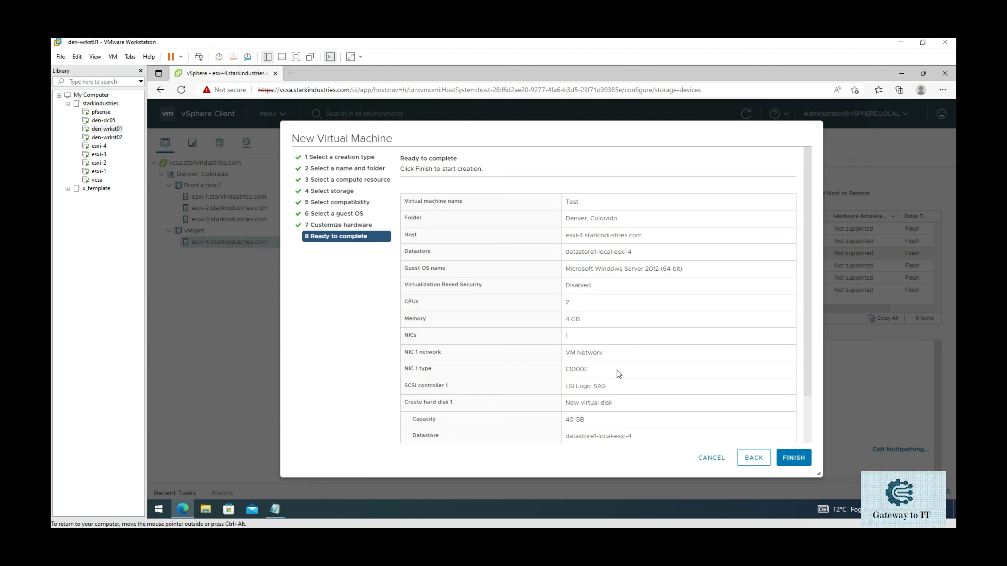
pyautogui.scroll(-3, 635, 353)
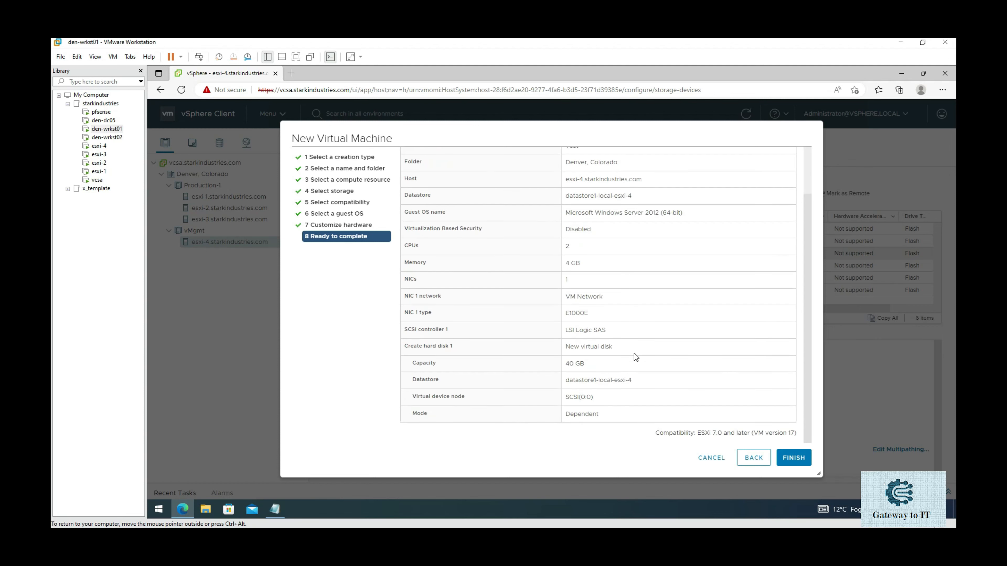
pyautogui.click(794, 459)
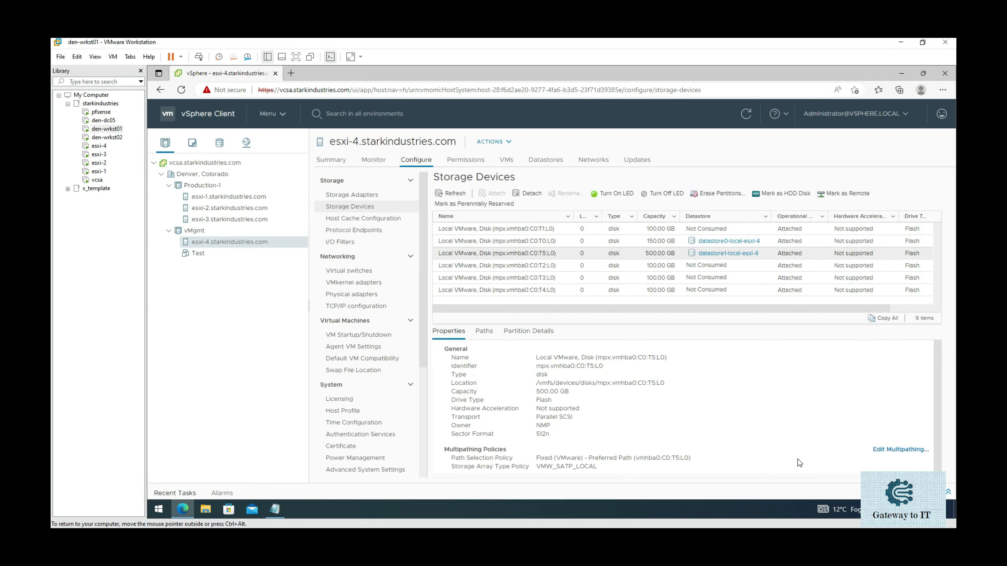
# Check the Test virtual machine's storage in its summary and view its files in the Test folder of datastore1-local-esxi-4.
pyautogui.click(219, 256)
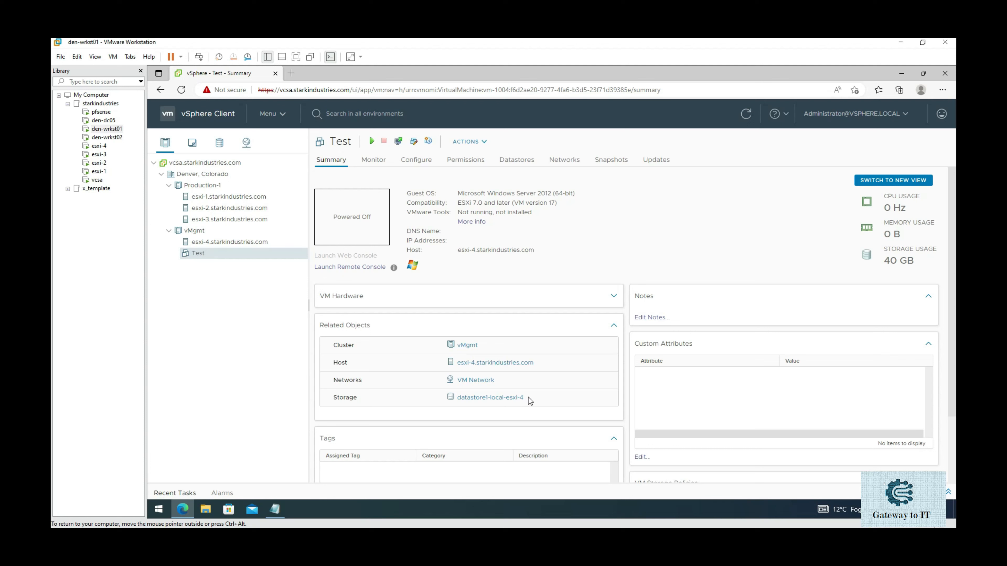
pyautogui.moveTo(530, 401); pyautogui.dragTo(448, 400)
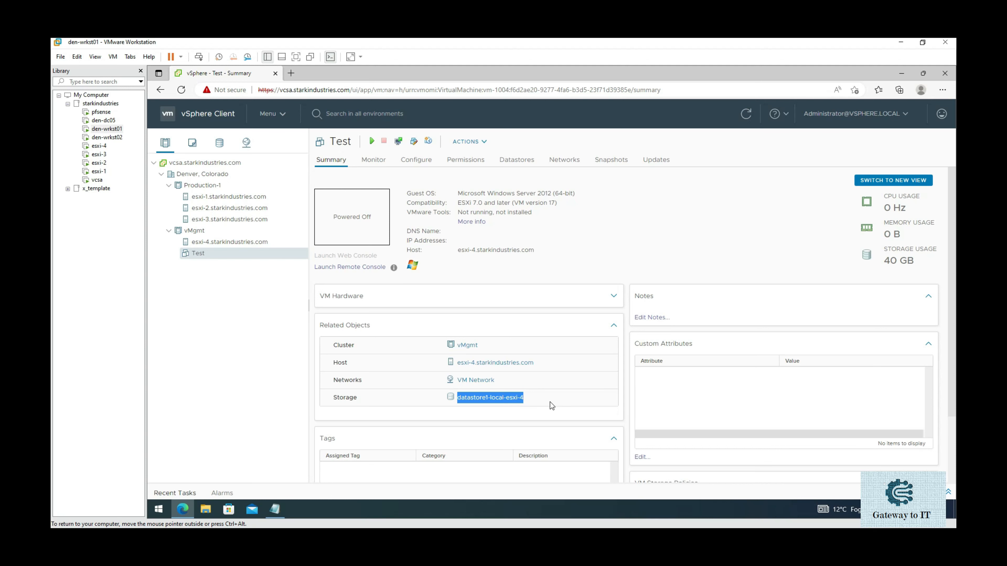
pyautogui.click(219, 143)
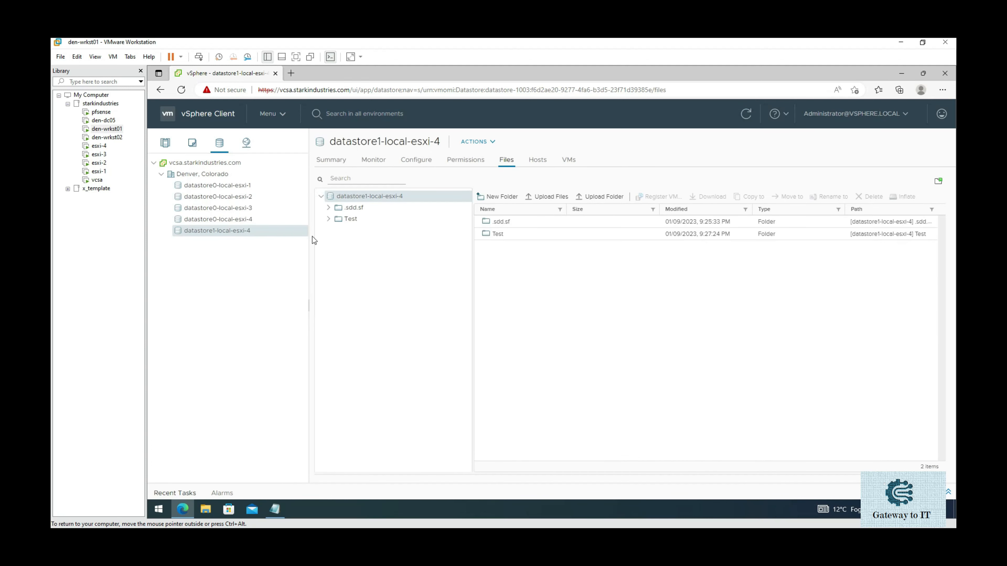
pyautogui.click(329, 220)
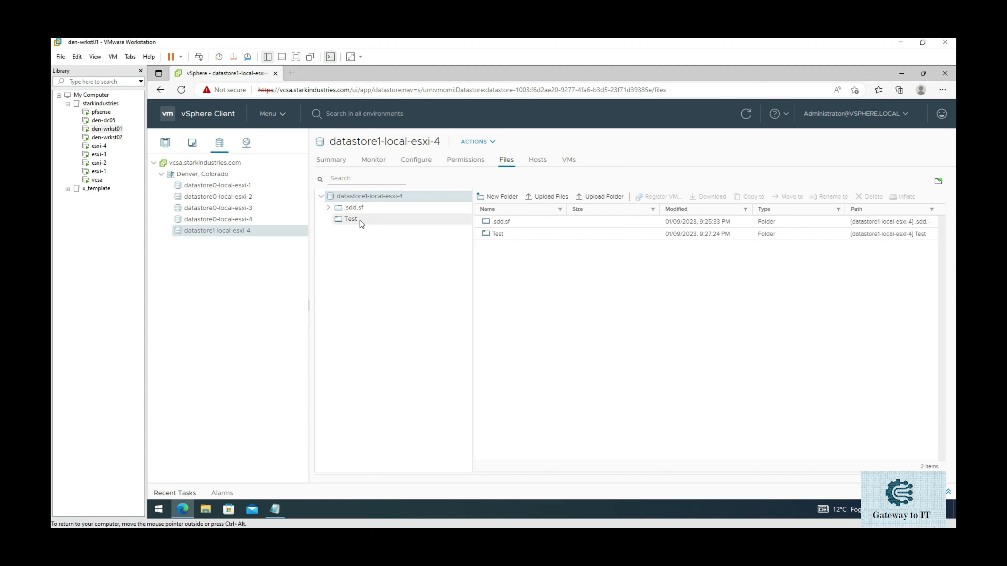
pyautogui.click(350, 220)
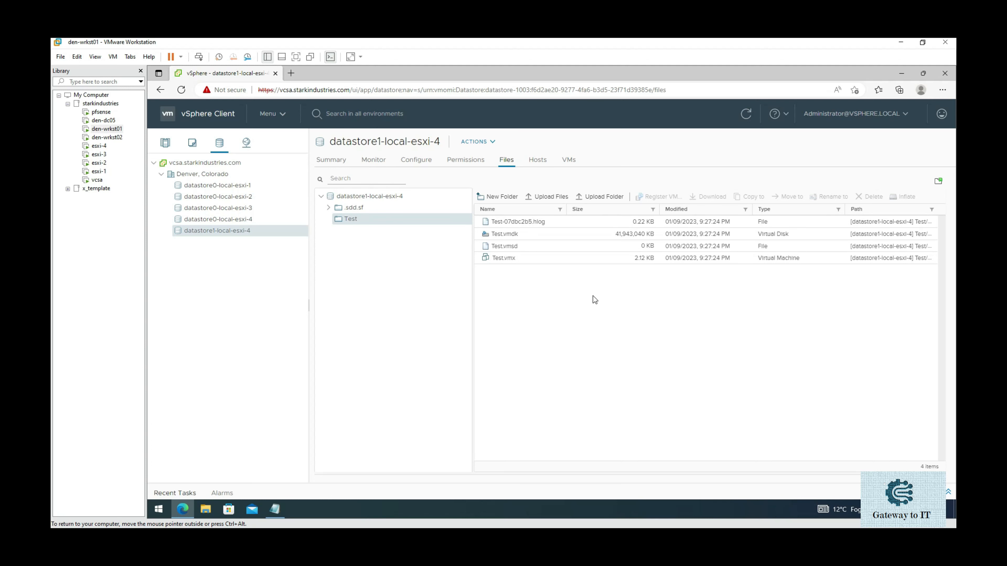
# Review the management actions available for datastore1-local-esxi-4 without running any of them.
pyautogui.rightClick(255, 230)
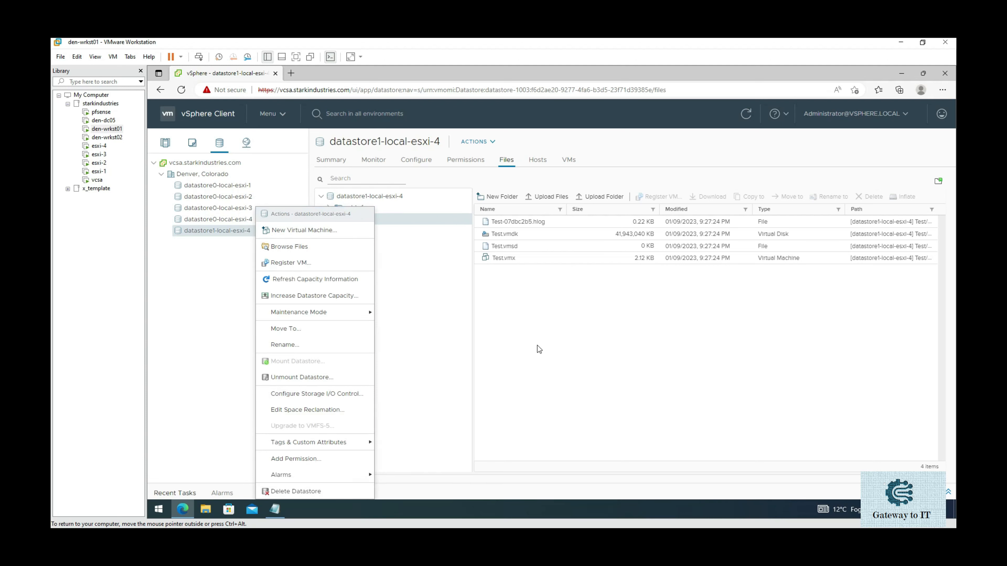
pyautogui.click(537, 355)
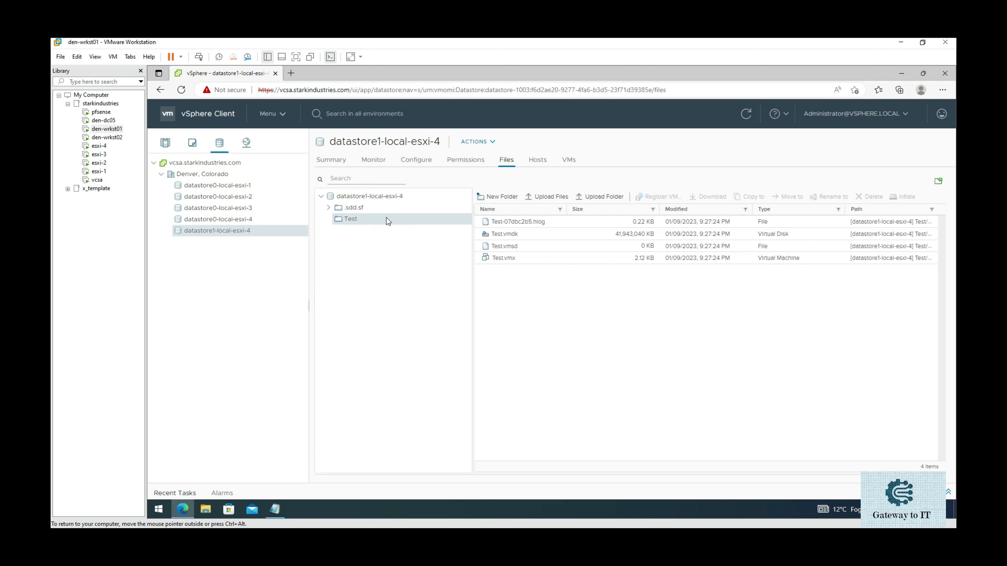
pyautogui.rightClick(236, 235)
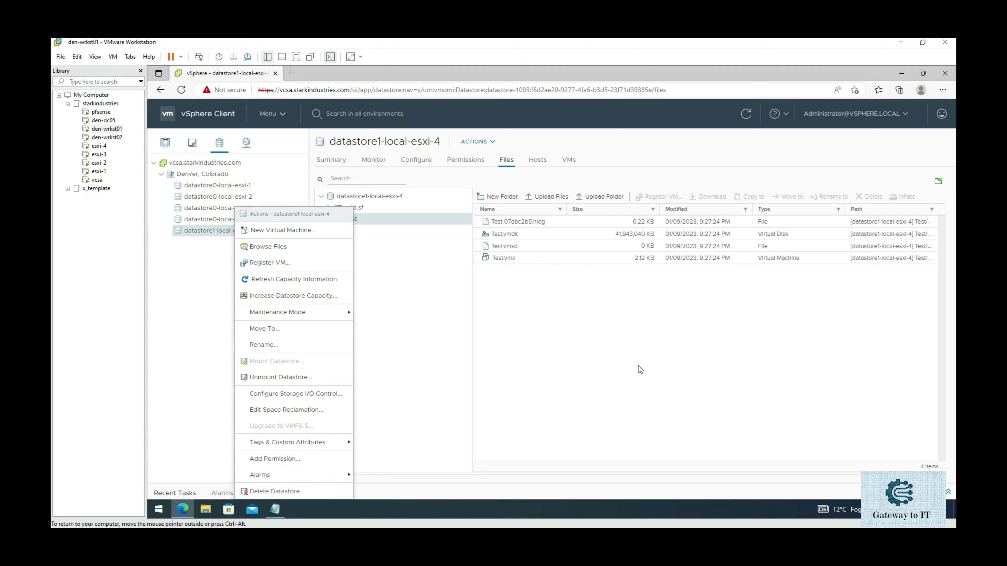
pyautogui.click(637, 357)
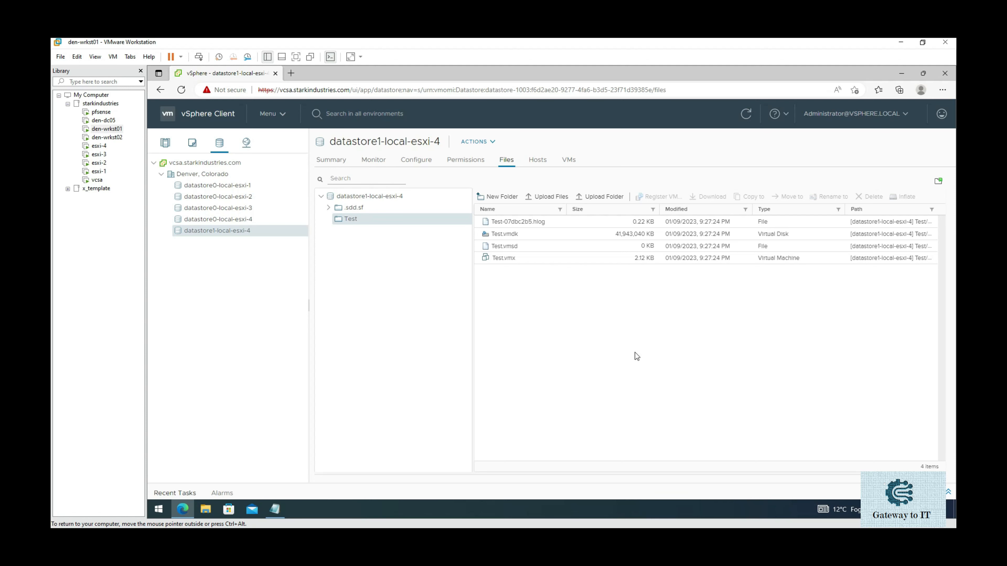
# Return to the Test virtual machine in the hosts and clusters inventory.
pyautogui.click(168, 143)
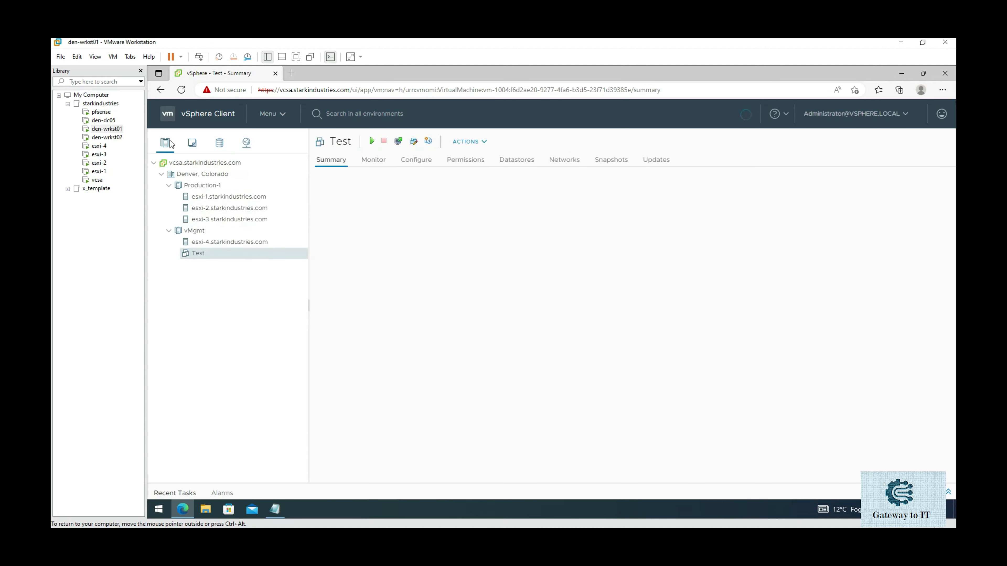